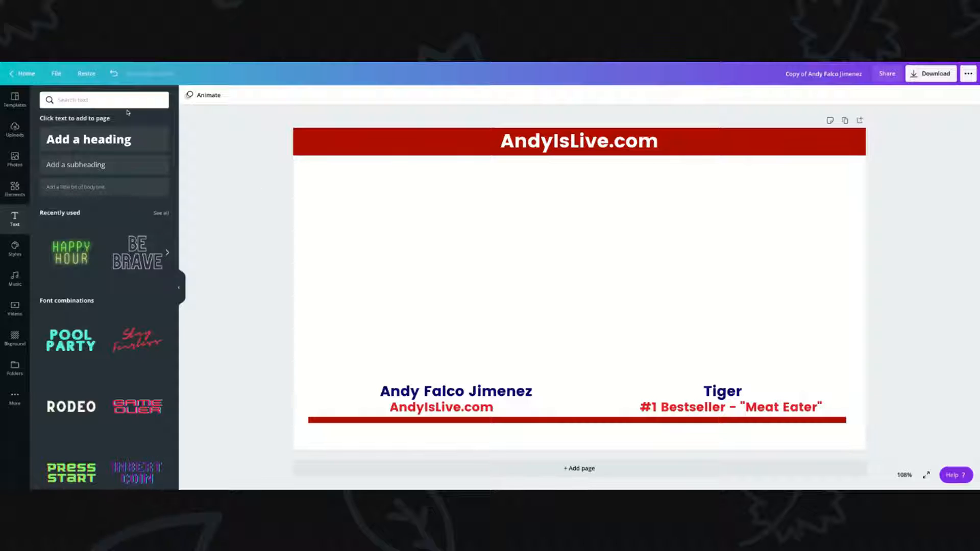
click(53, 75)
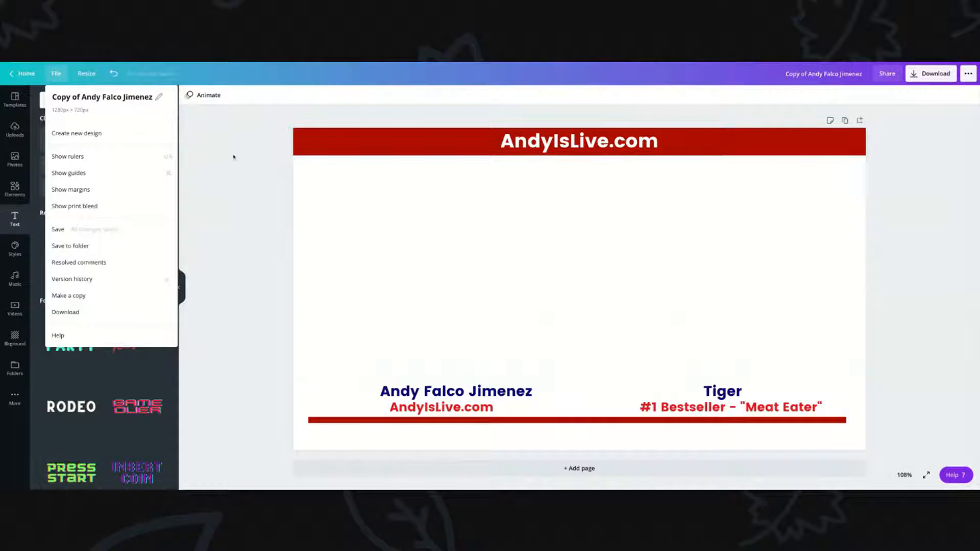
click(86, 73)
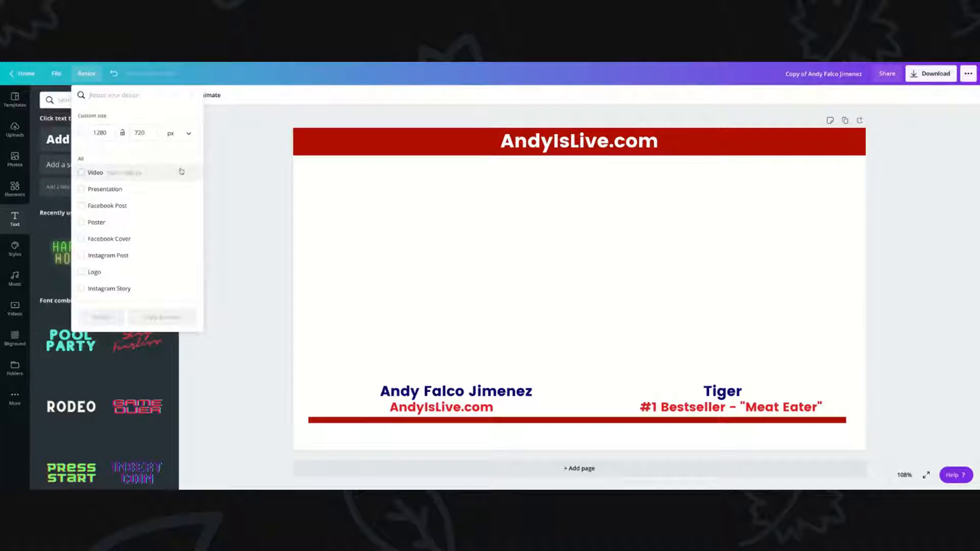
click(242, 155)
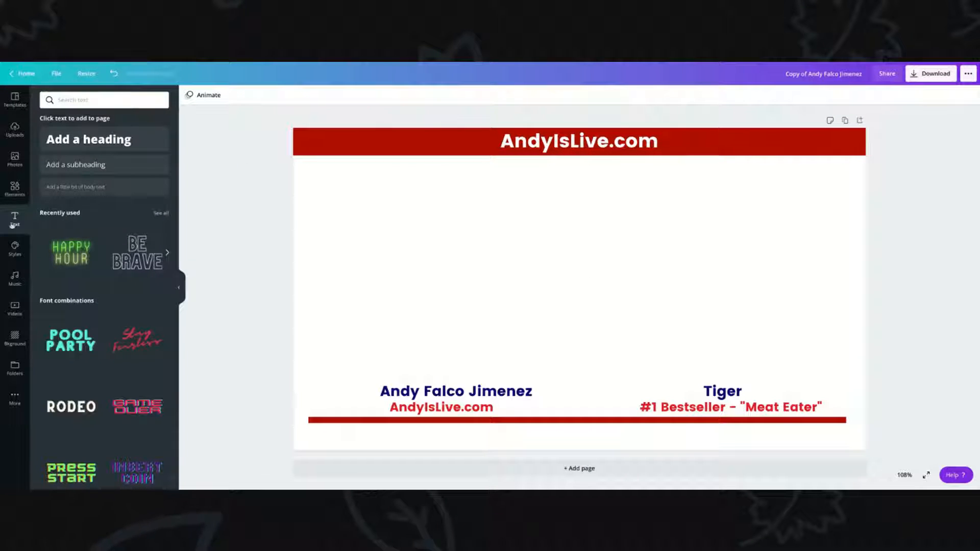
- Add a red square to the page, stretch it to the full page width and flatten it into a thin banner
click(15, 187)
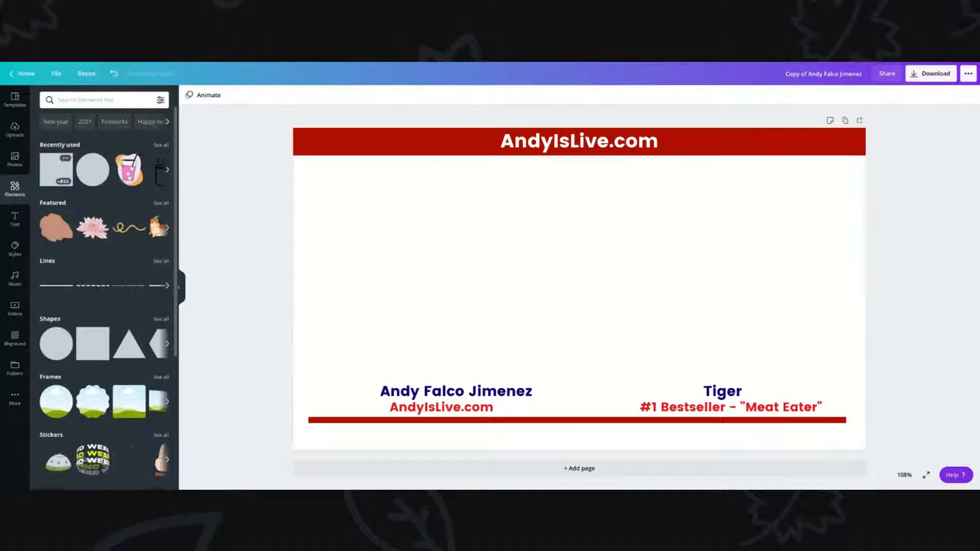
click(56, 169)
drag(489, 289, 289, 288)
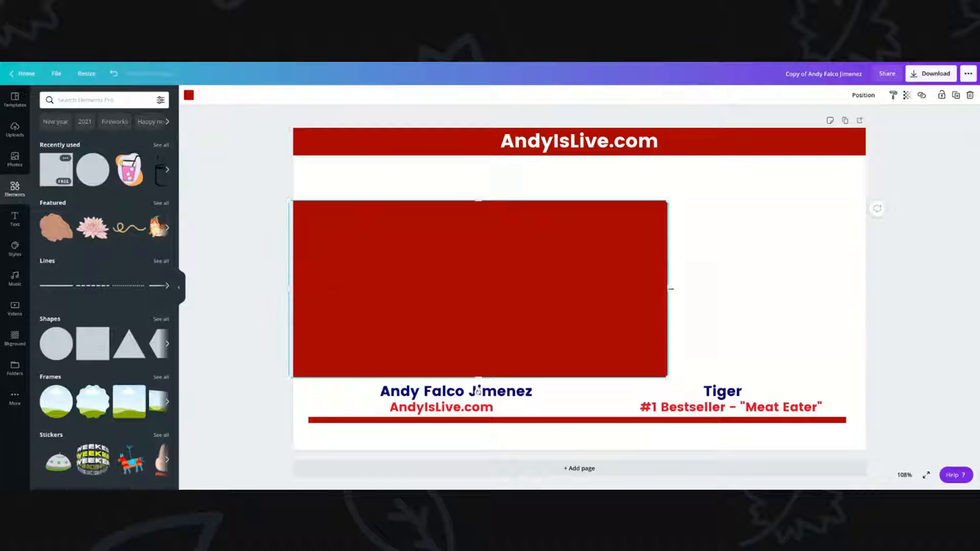
drag(667, 289, 865, 289)
drag(578, 377, 548, 202)
- Delete the red banner shape just added below the header bar
click(521, 263)
click(514, 251)
click(513, 208)
key(Delete)
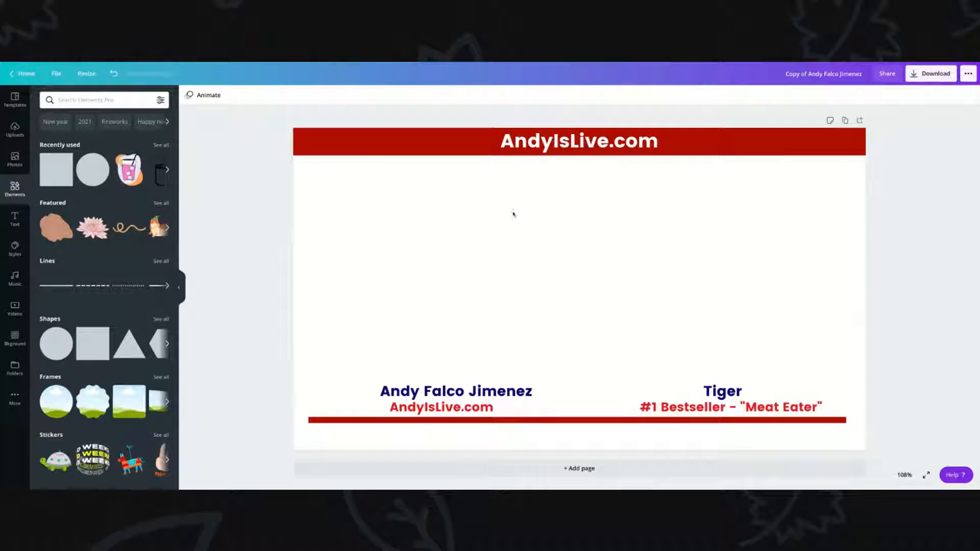
- Add a heading to the page with the text "AndyIsLive.com"
click(15, 218)
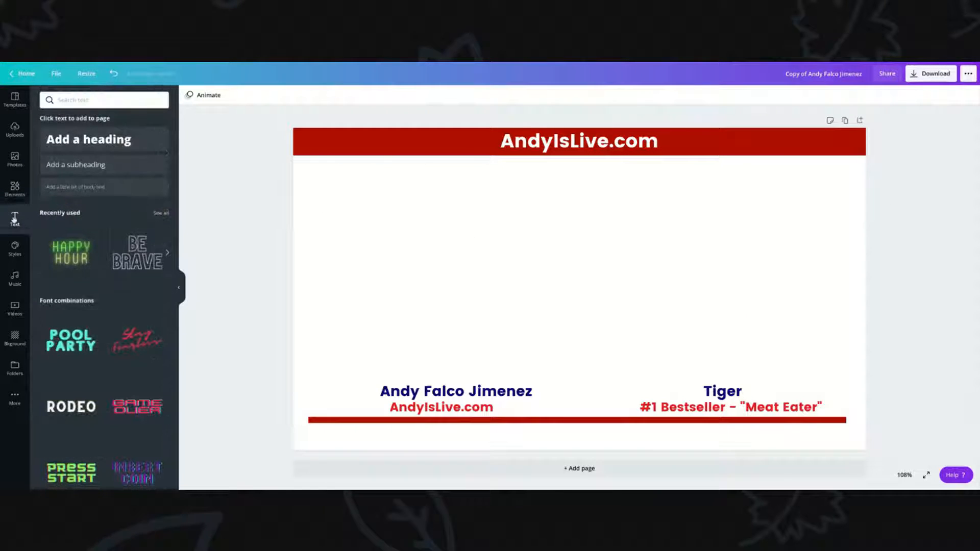
click(104, 143)
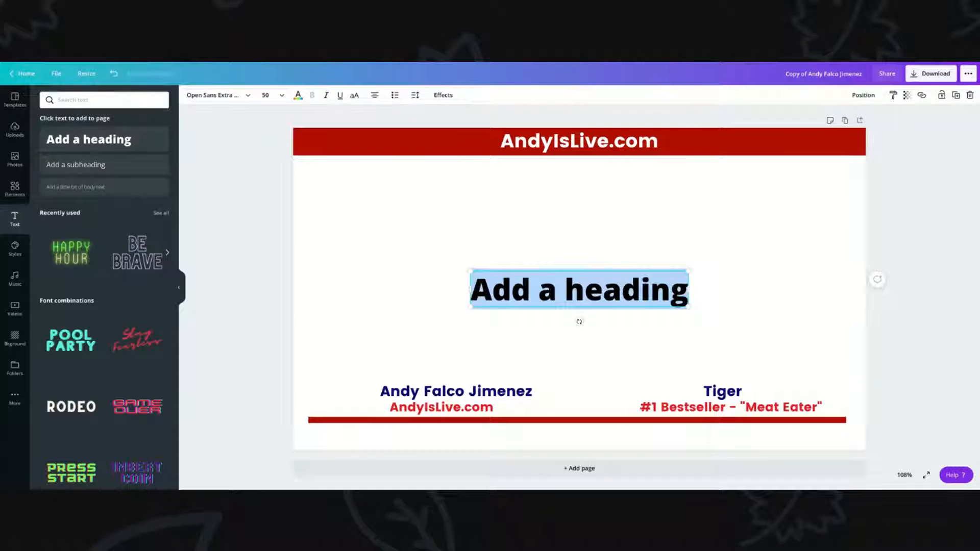
text(And)
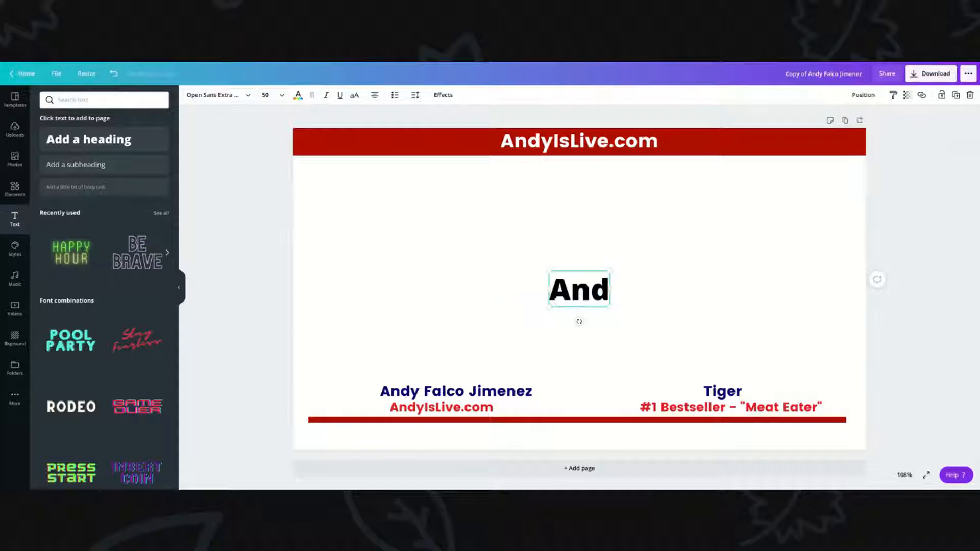
text(yIsLive.com)
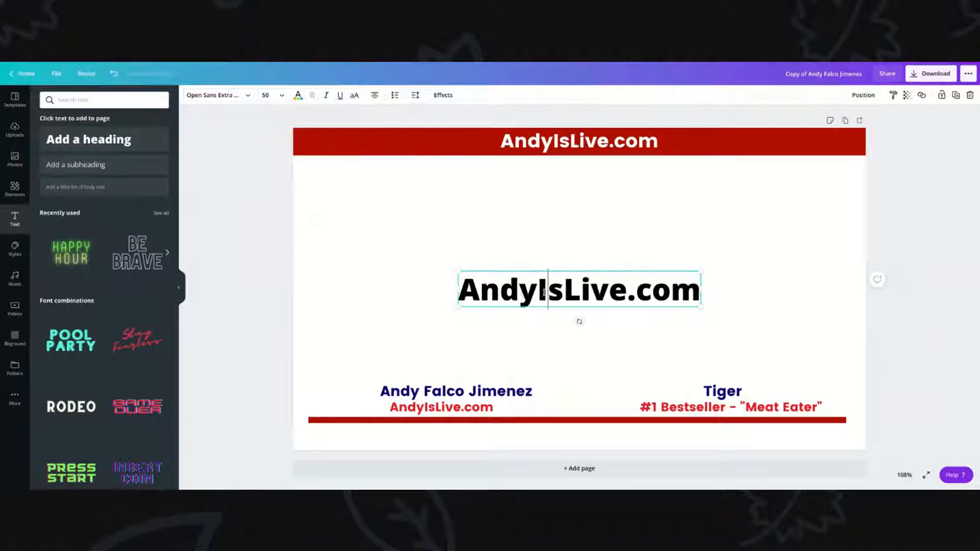
- Change the font of the whole new heading to Poppins Bold
key(ctrl+a)
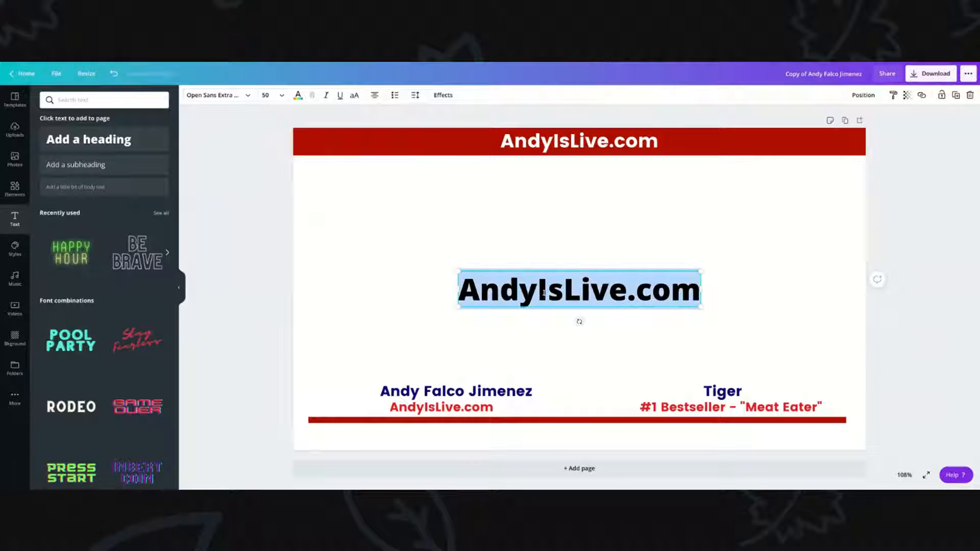
click(243, 96)
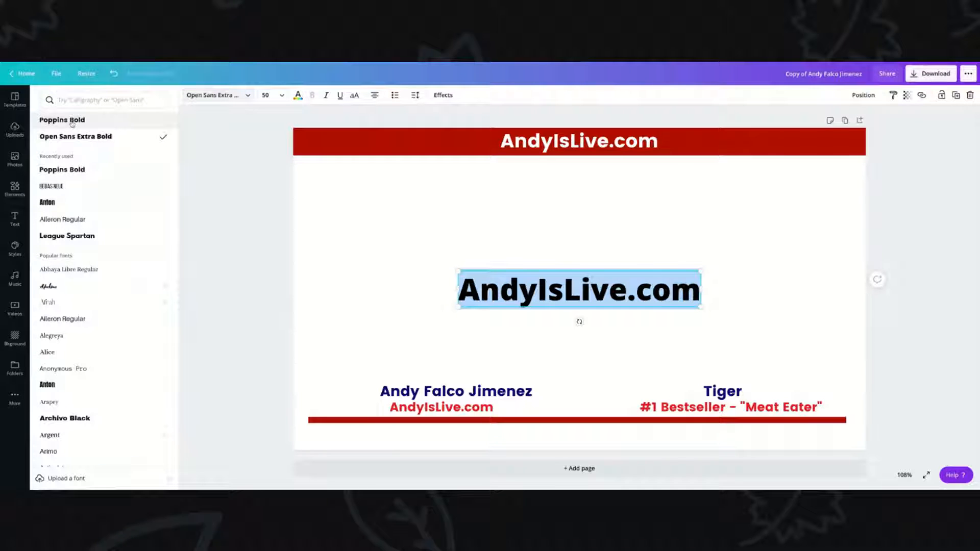
click(72, 121)
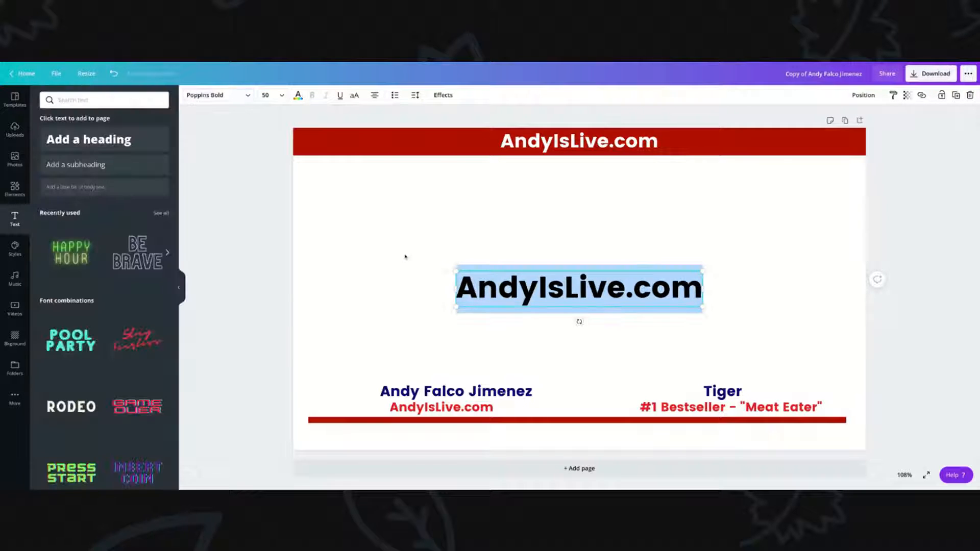
click(406, 257)
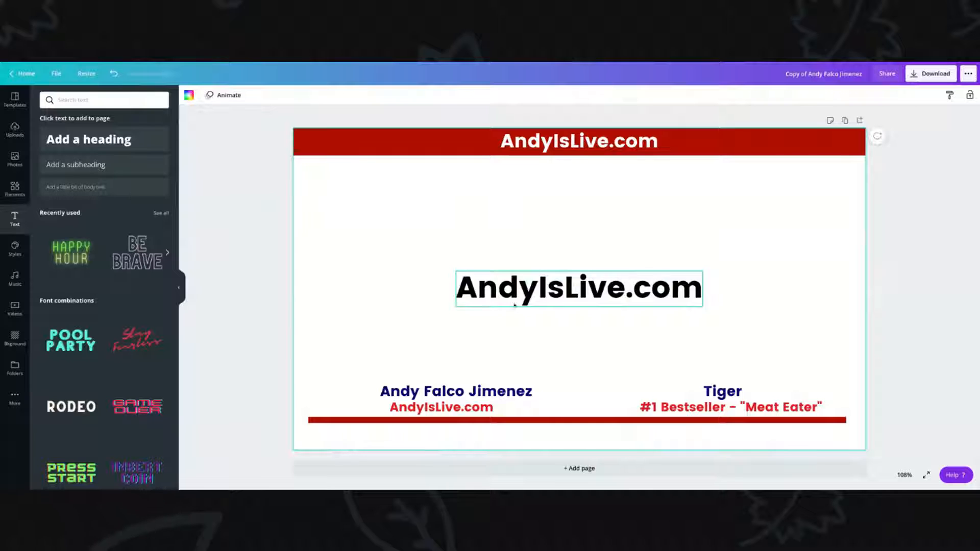
- Set the new heading to size 28 and place it on the red header bar, left of the existing title
drag(563, 301, 405, 155)
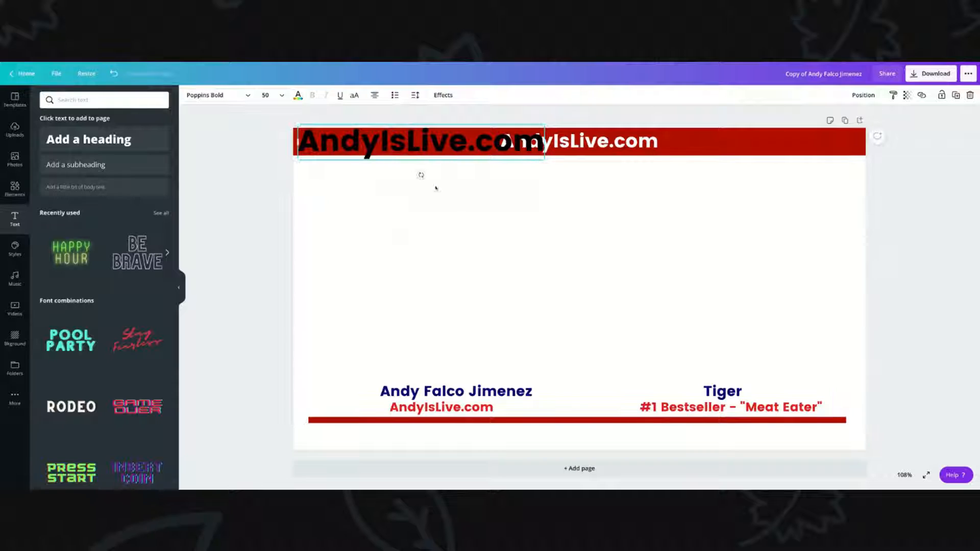
double_click(416, 141)
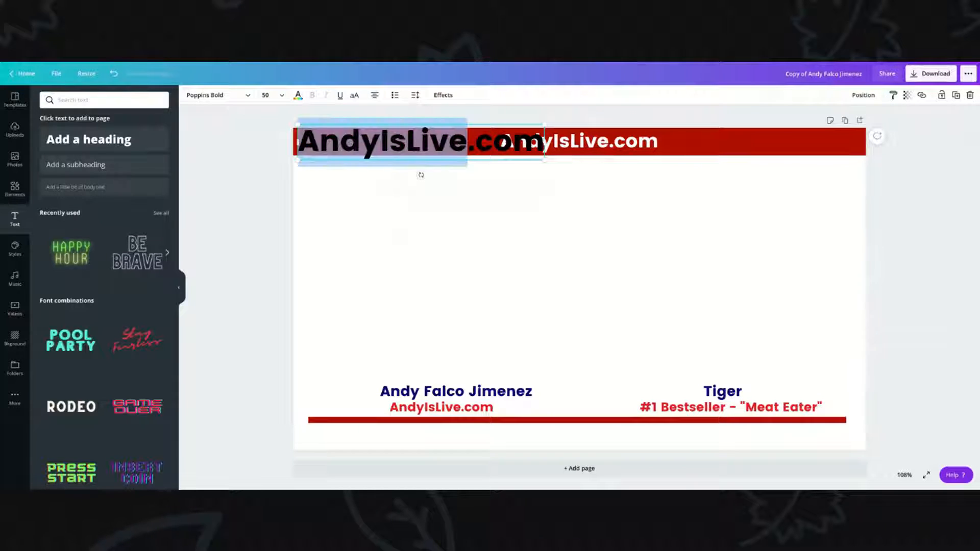
key(ctrl+a)
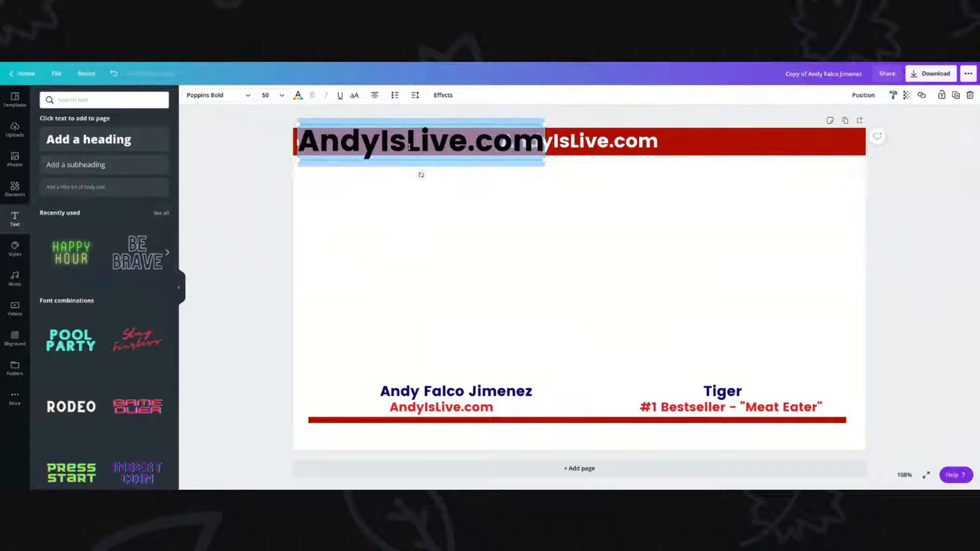
click(276, 96)
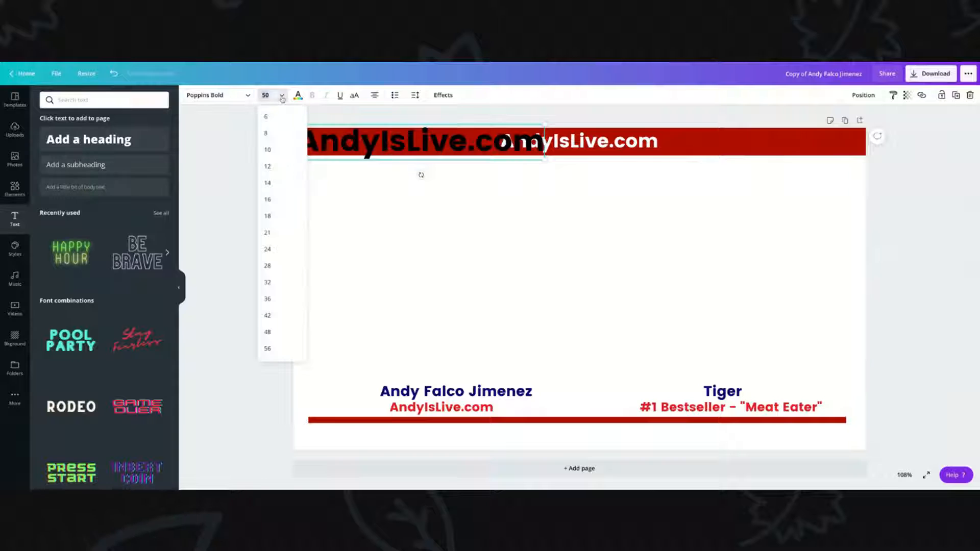
click(275, 266)
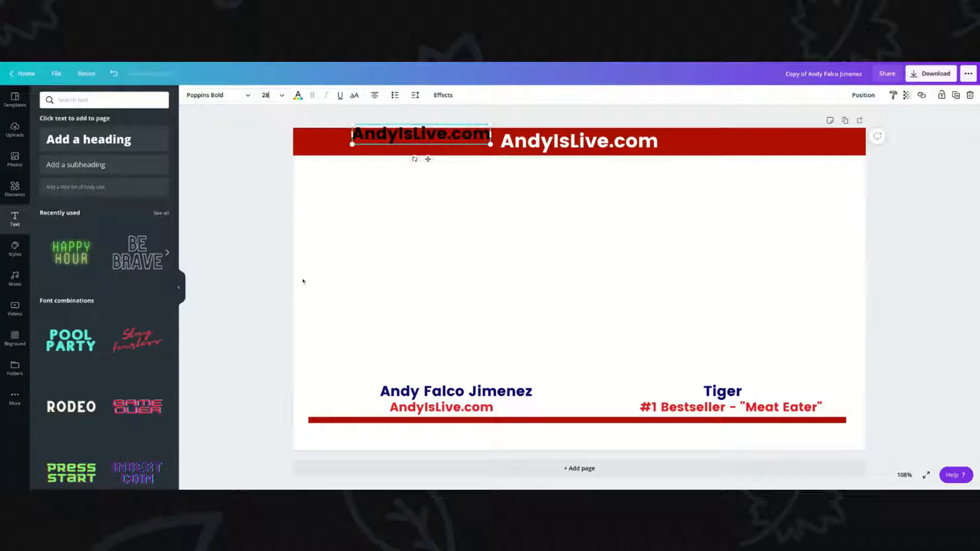
click(409, 183)
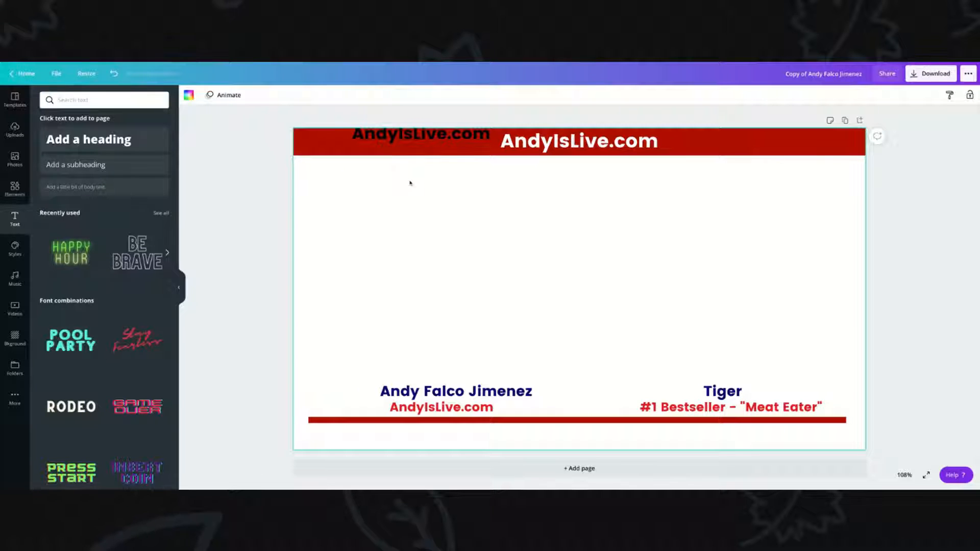
click(422, 137)
drag(423, 136, 421, 145)
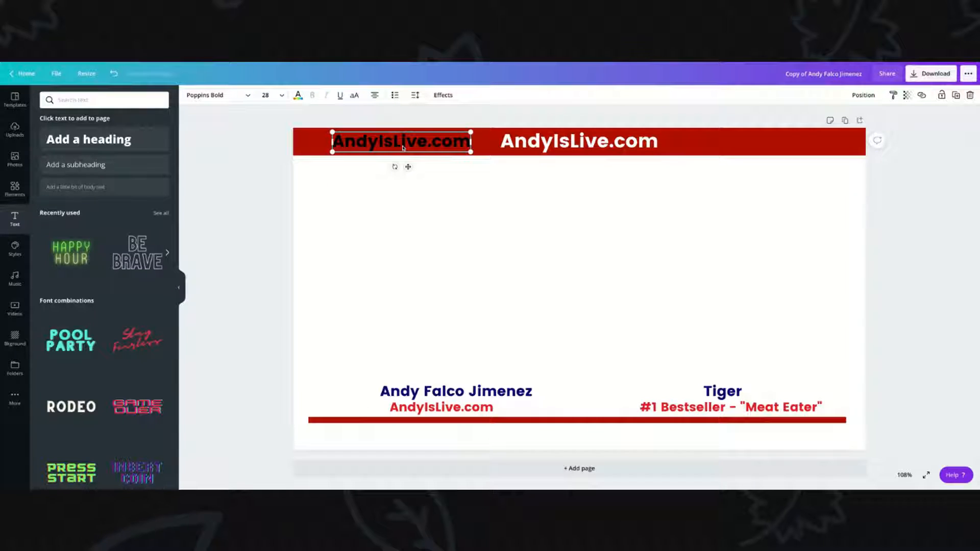
- Color the new heading on the header bar white
double_click(403, 147)
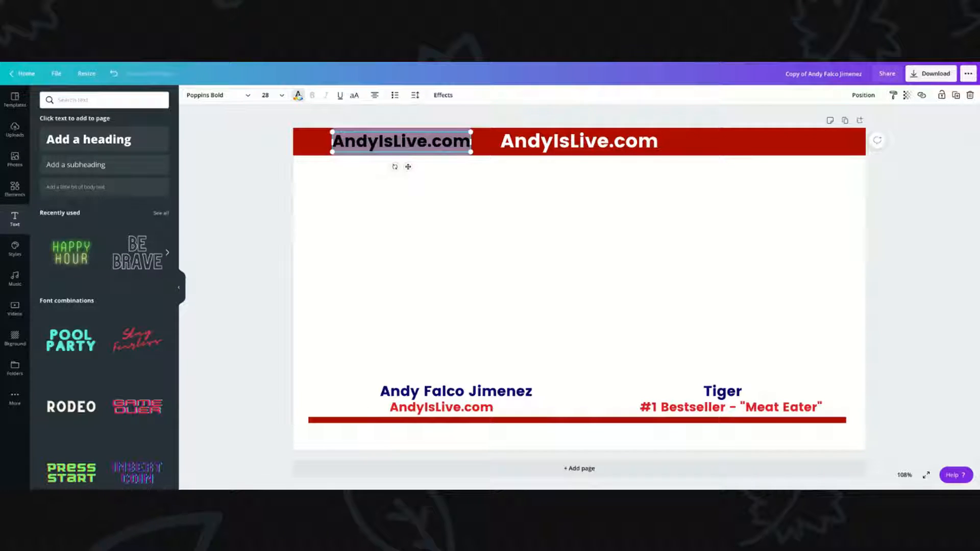
click(298, 95)
click(139, 180)
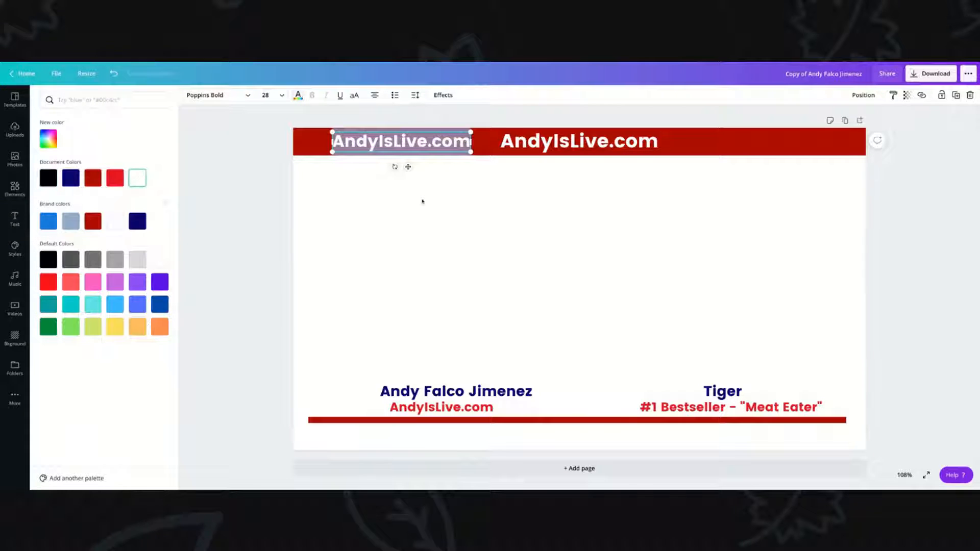
click(422, 202)
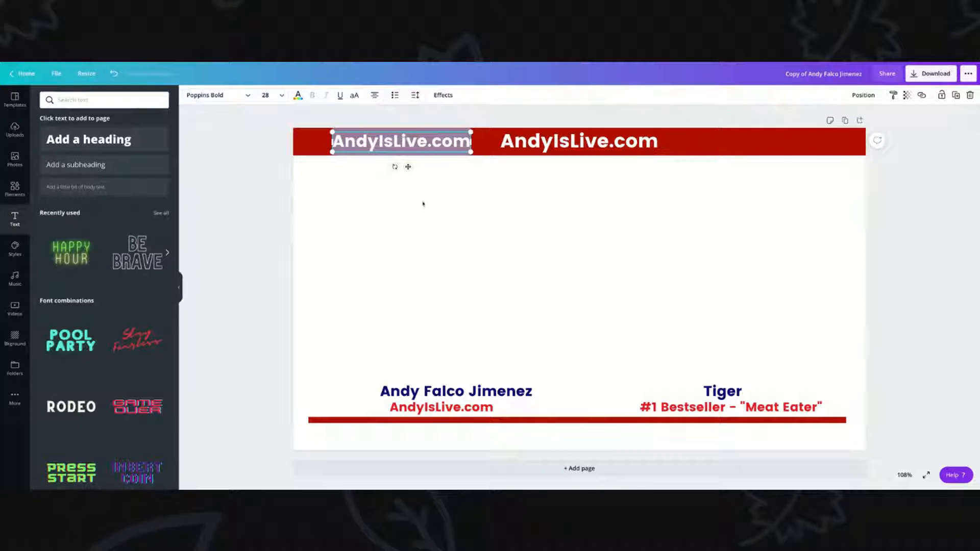
- Delete the added white heading from the header bar, keeping the original centered title
click(422, 202)
click(420, 144)
key(Delete)
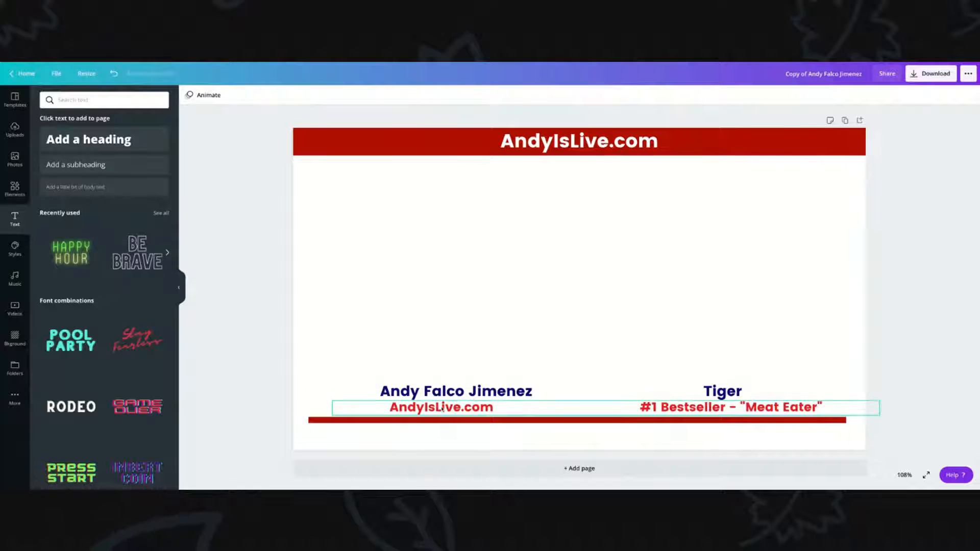
- Narrow the red subtitle text box slightly from its left edge and remove spaces between "AndyIsLive.com" and "#1 Bestseller - "Meat Eater""
click(499, 408)
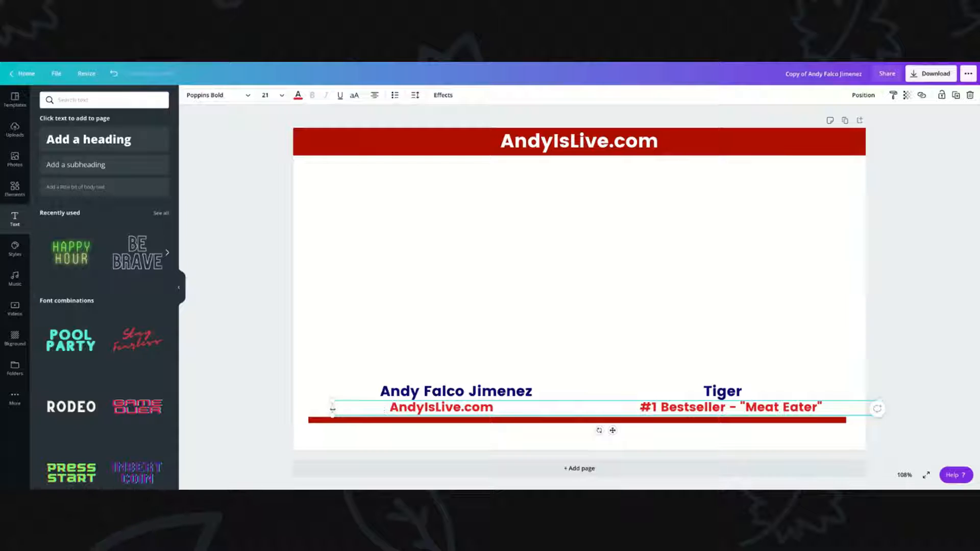
drag(333, 408, 336, 408)
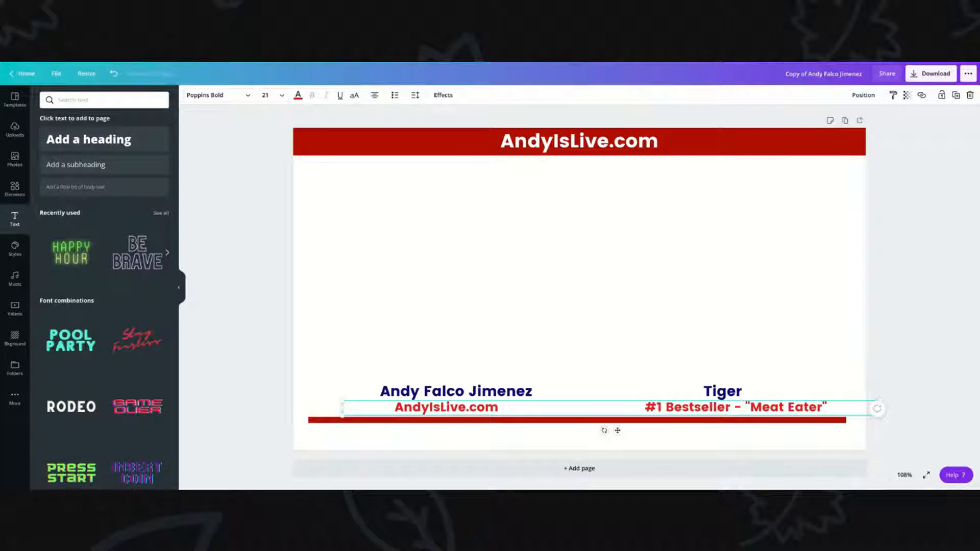
key(BackSpace)
key(BackSpace)
key(BackSpace)
key(BackSpace)
key(BackSpace)
key(BackSpace)
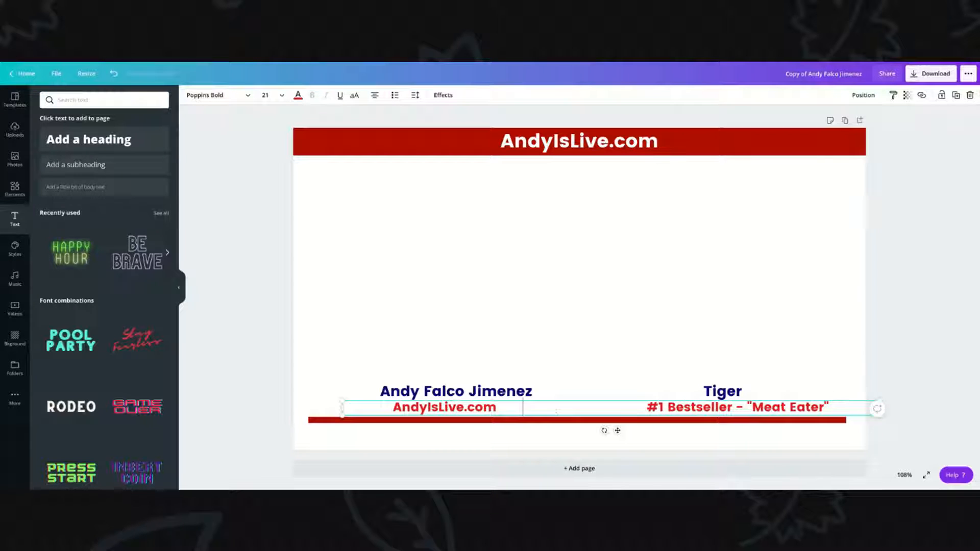
key(BackSpace)
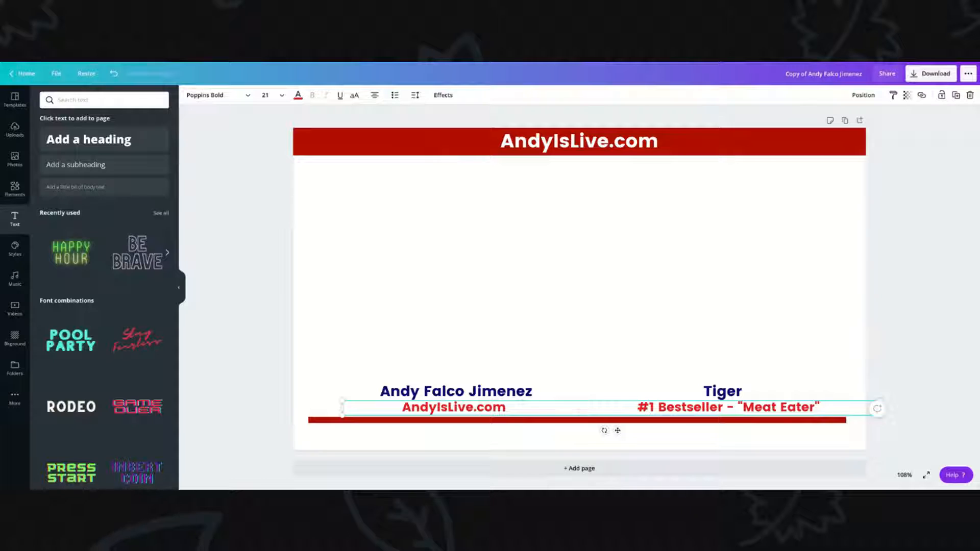
key(BackSpace)
key(BackSpace)
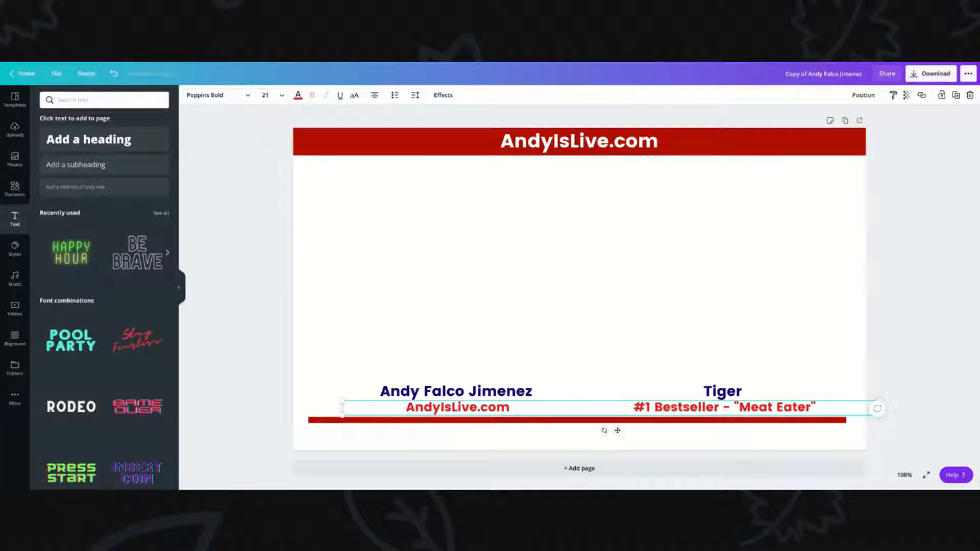
click(774, 270)
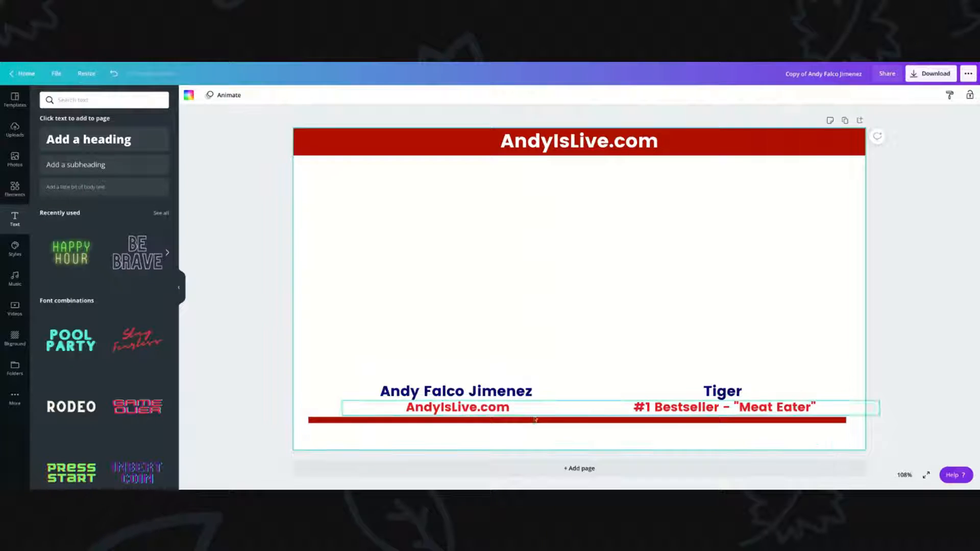
- Download the design as a PNG with a transparent background and dismiss the saved-design message
click(914, 75)
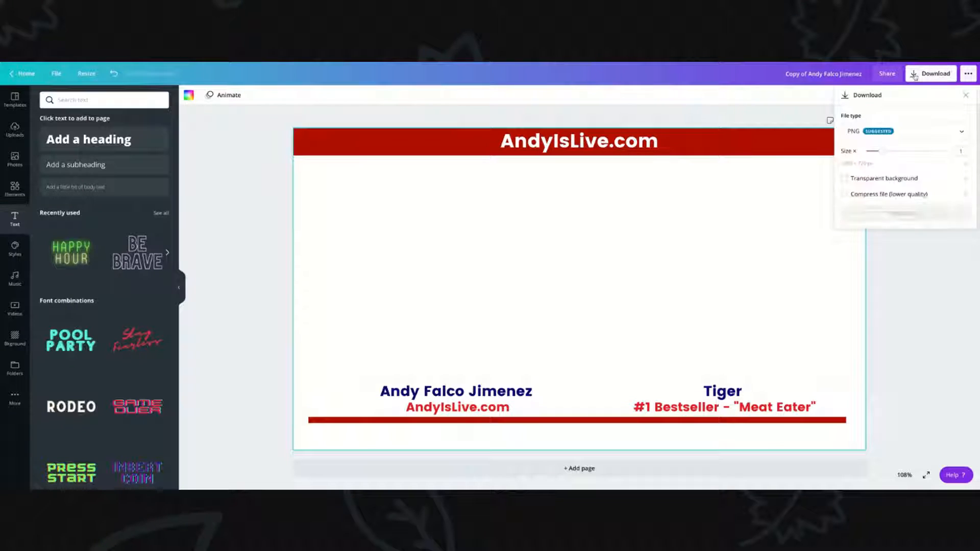
click(844, 179)
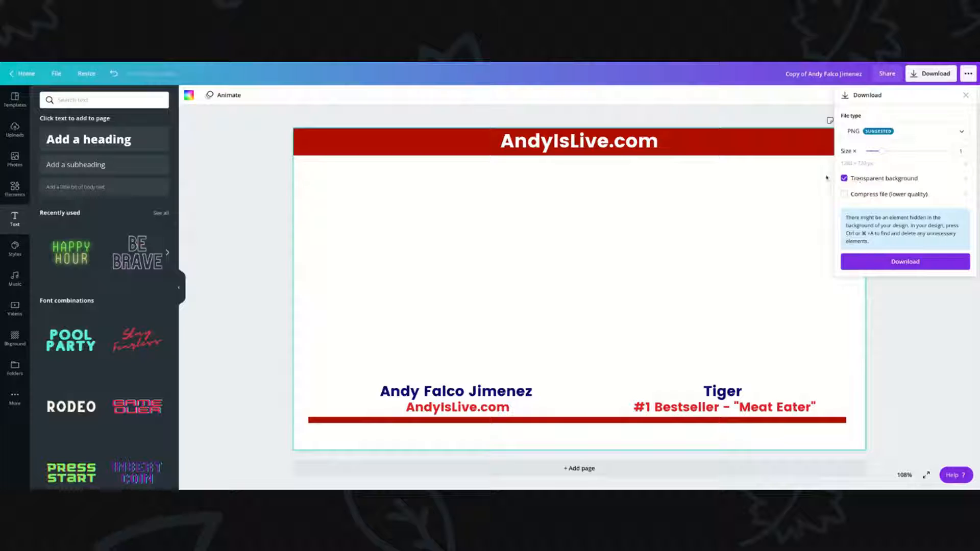
click(898, 266)
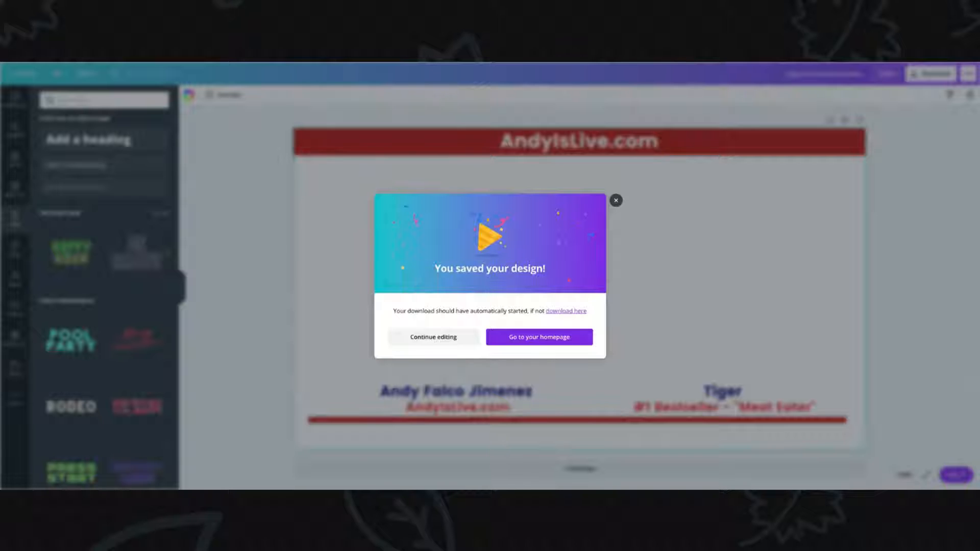
click(616, 200)
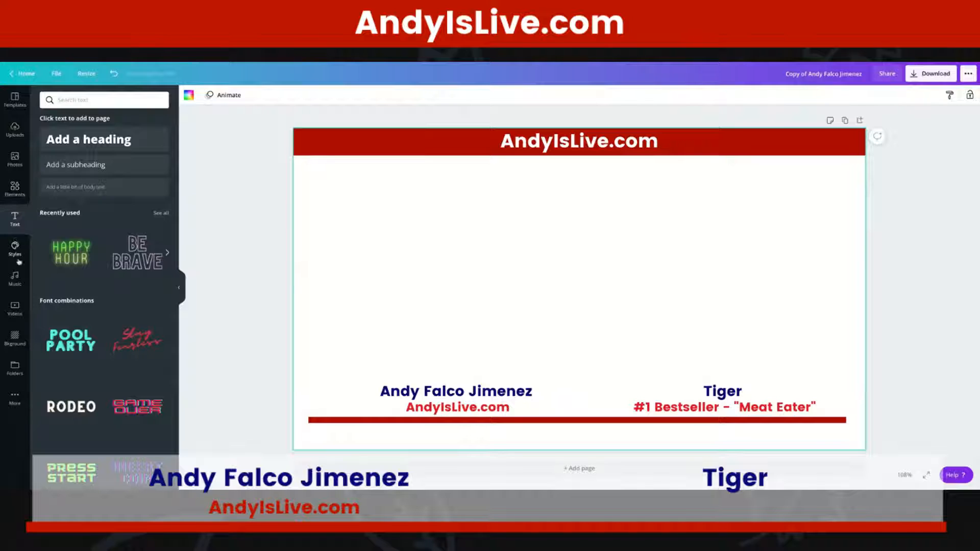
- Add the red-and-blue microphone show logo from the uploads, shrink it and place it in the page's upper-left corner below the header bar
click(15, 130)
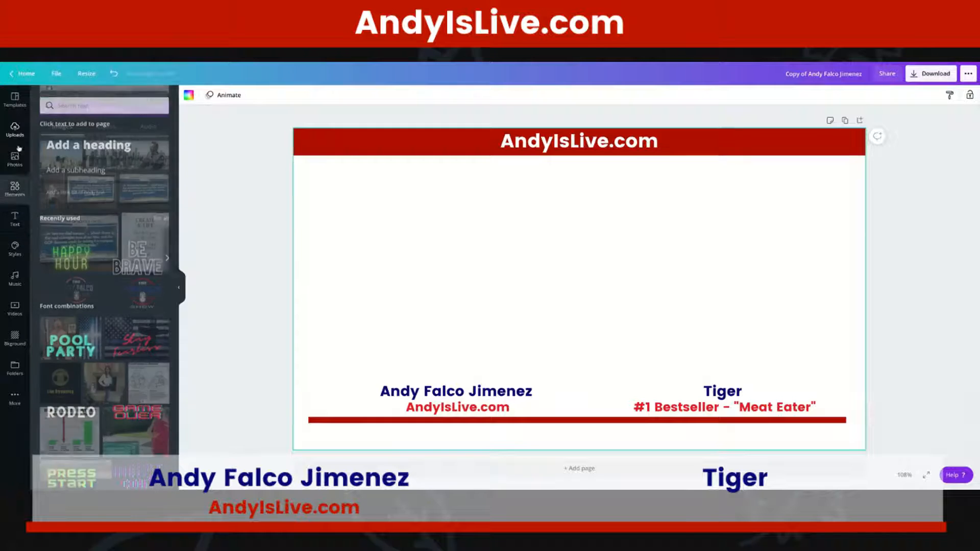
click(141, 308)
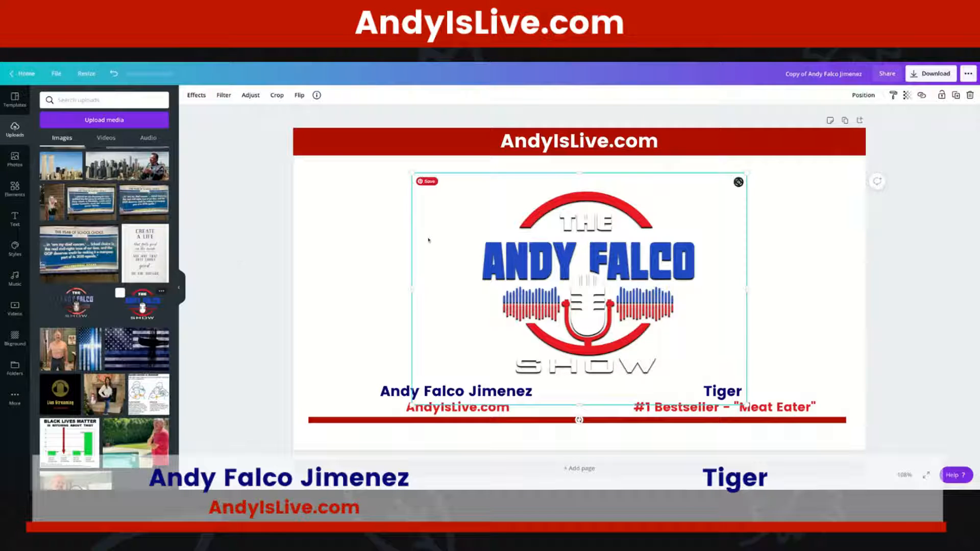
drag(411, 174, 626, 322)
drag(707, 365, 381, 204)
drag(421, 245, 393, 225)
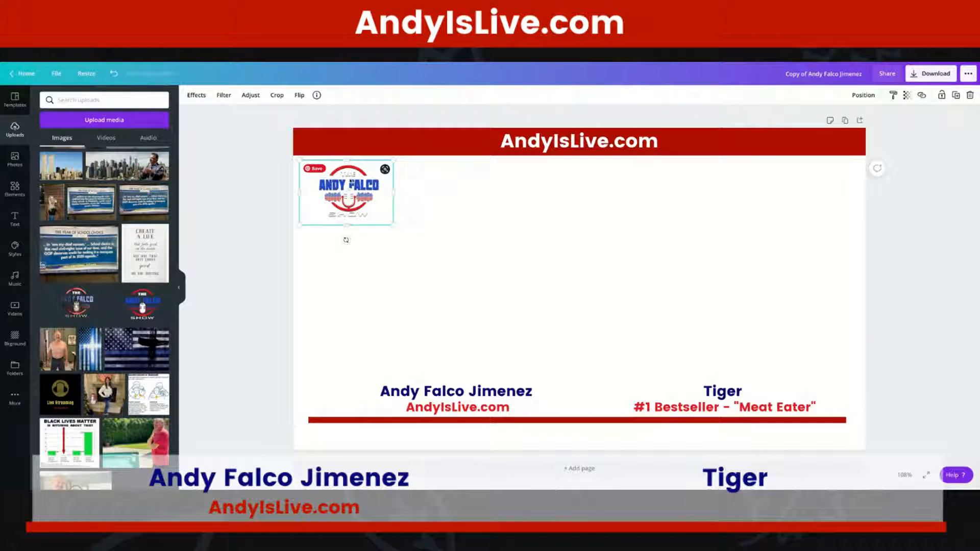
mouse_move(372, 216)
mouse_down()
mouse_move(403, 232)
mouse_move(384, 218)
mouse_up()
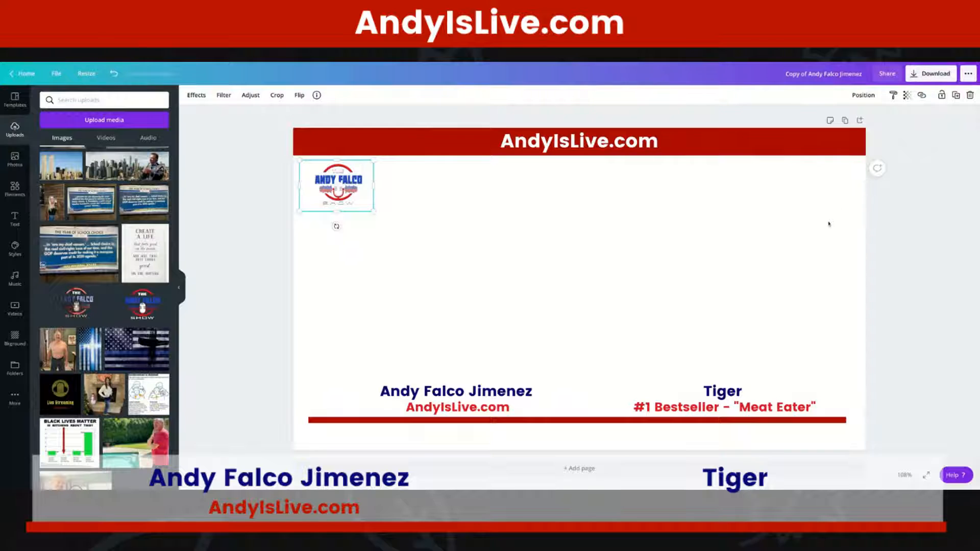
- Add the black "Live Streaming" image from the uploads and shrink it to a small square near the page's upper center
scroll(60, 380, down, 1)
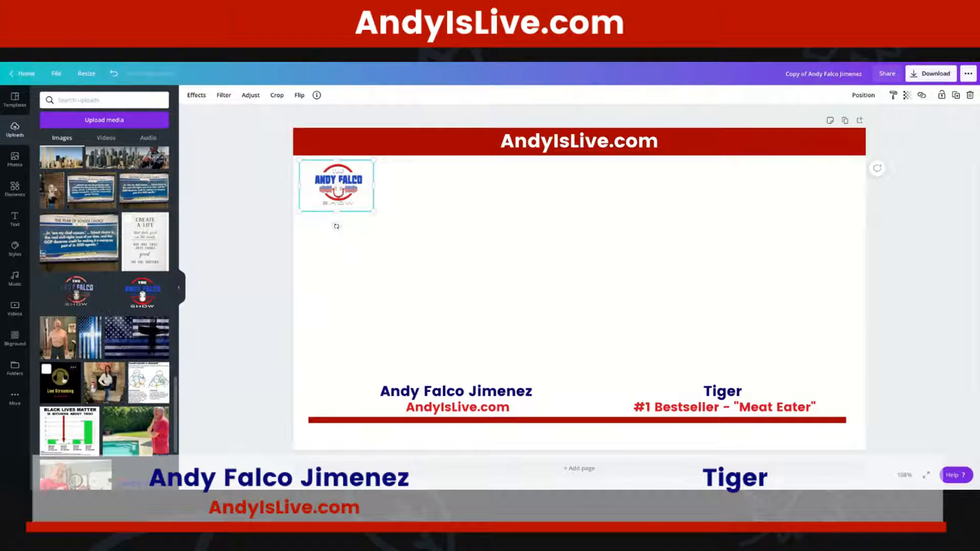
click(57, 383)
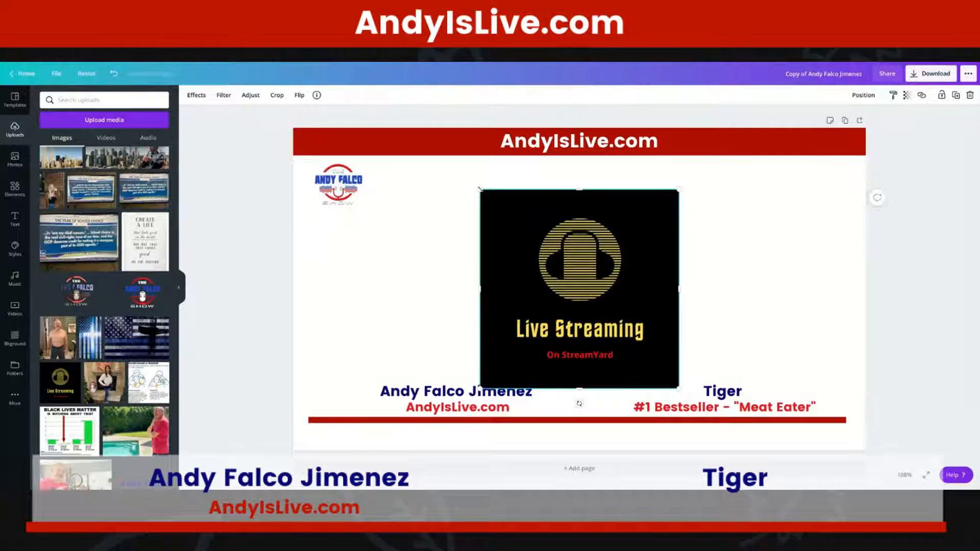
drag(481, 190, 555, 265)
drag(669, 277, 614, 176)
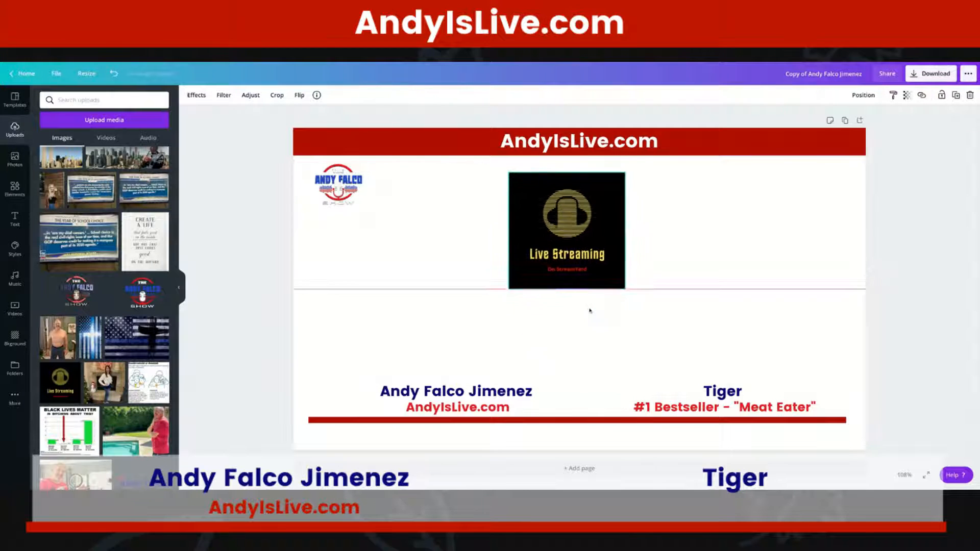
mouse_move(623, 286)
mouse_down()
mouse_move(611, 264)
mouse_move(619, 279)
mouse_up()
drag(587, 250, 588, 250)
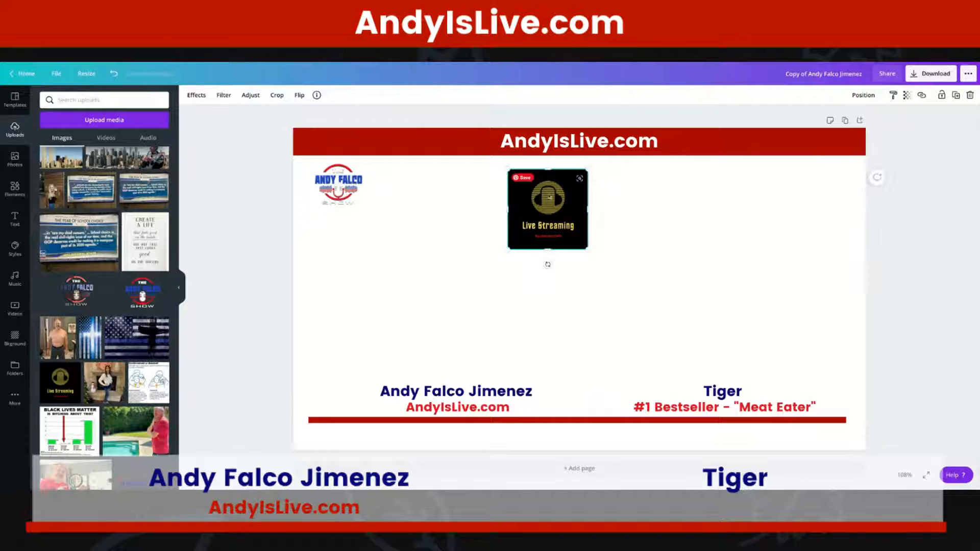
drag(544, 217, 542, 225)
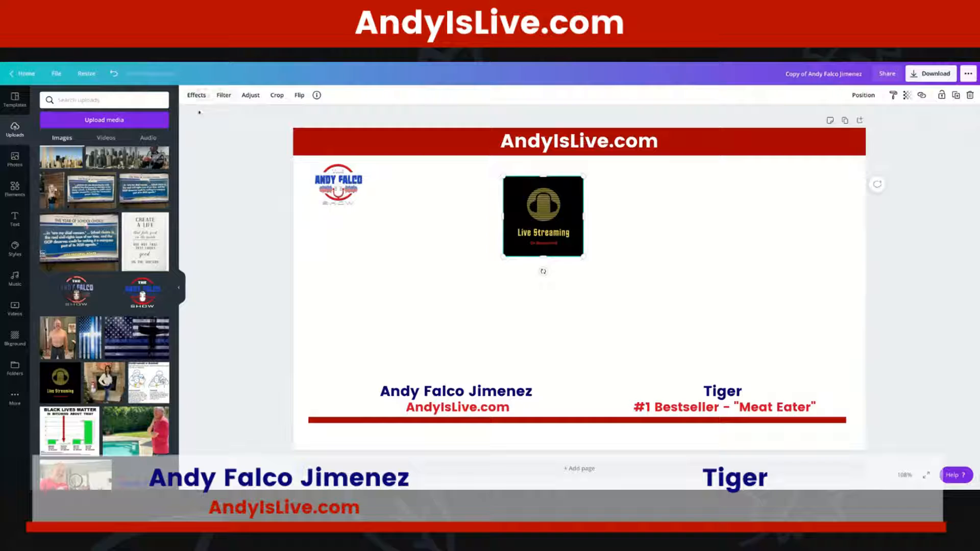
- Remove the "Live Streaming" image's background and place it smaller in the page's upper-right corner below the header bar
click(196, 95)
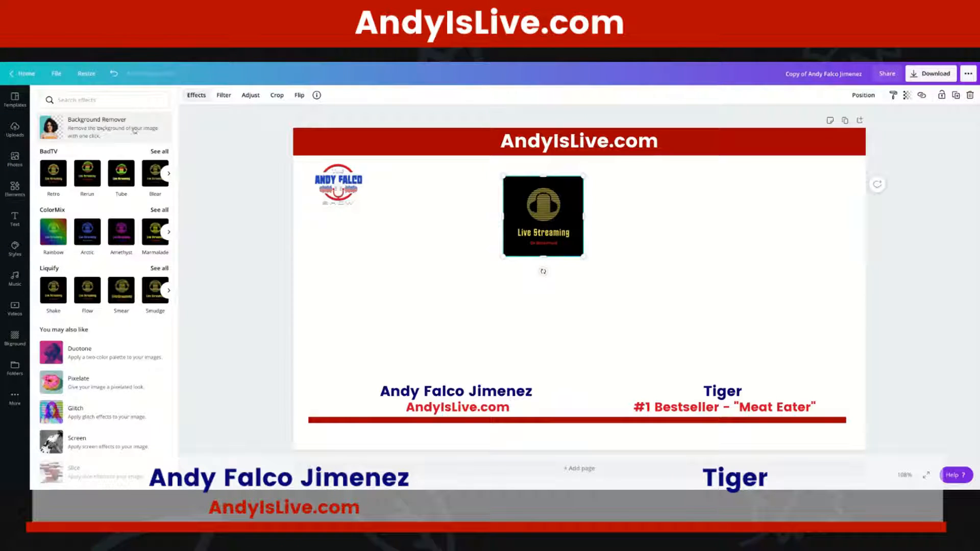
click(102, 131)
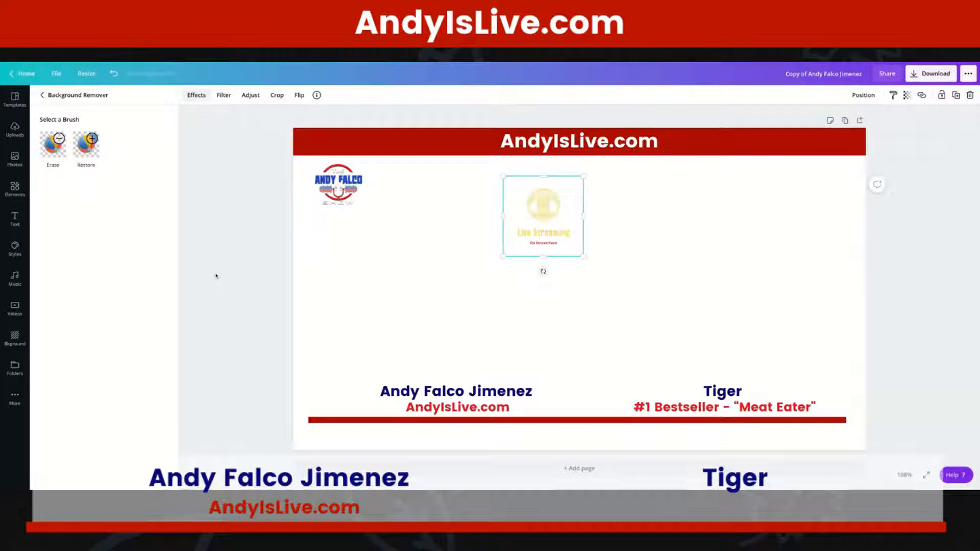
mouse_move(583, 256)
mouse_down()
mouse_move(556, 228)
mouse_move(590, 211)
mouse_move(844, 200)
mouse_move(820, 197)
mouse_up()
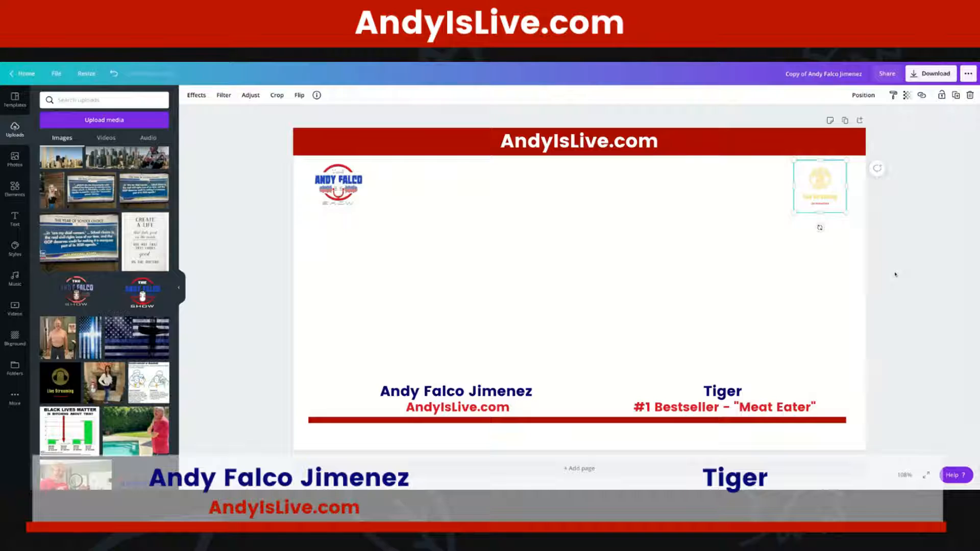
click(858, 313)
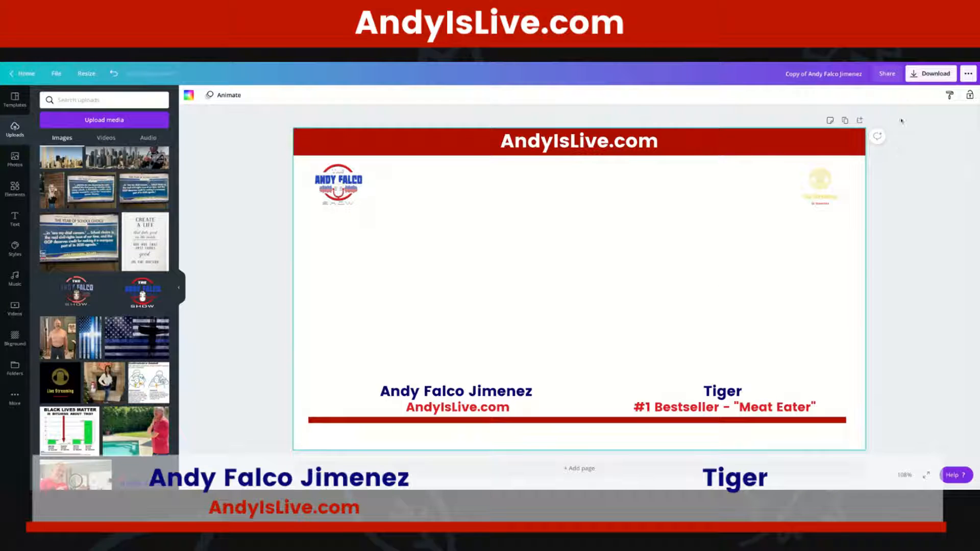
- Download the overlay with both logos as a PNG with a transparent background
click(917, 76)
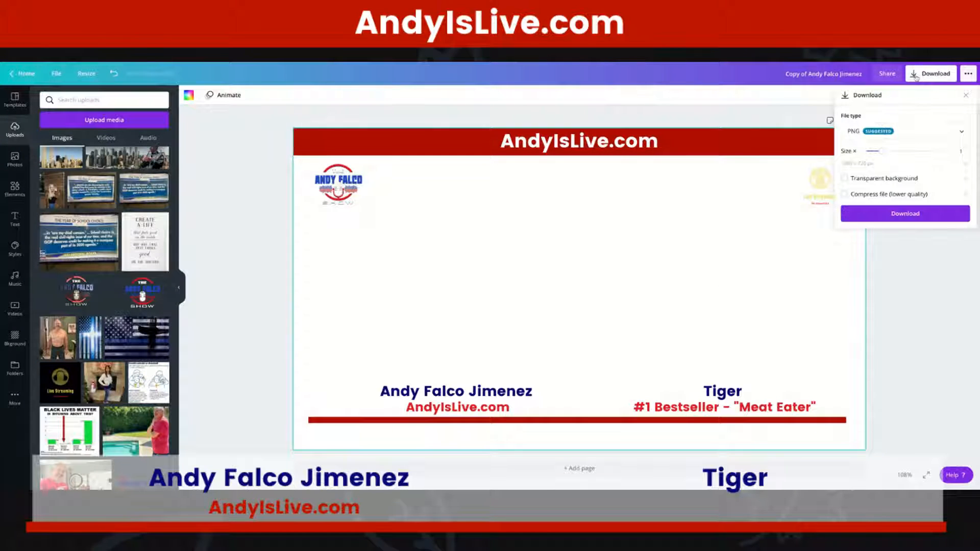
click(844, 178)
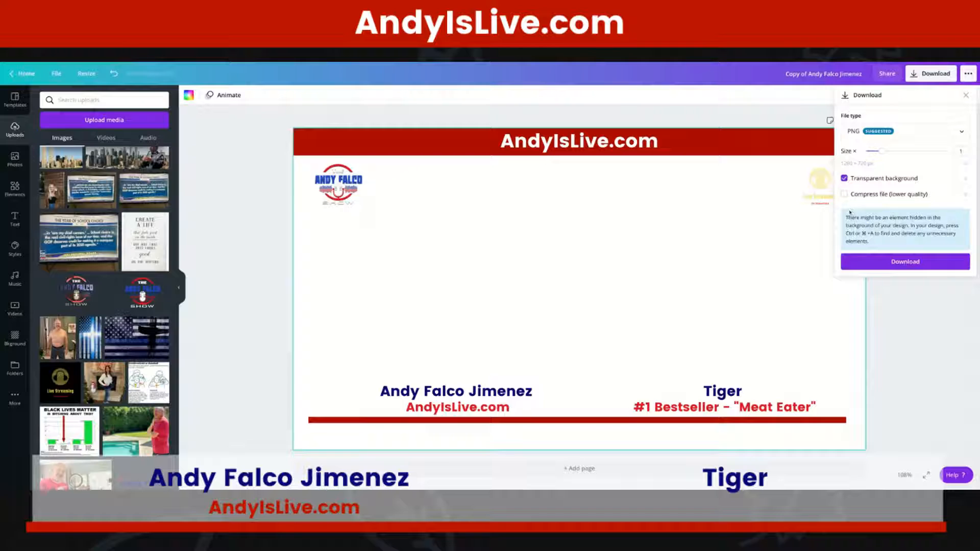
click(893, 266)
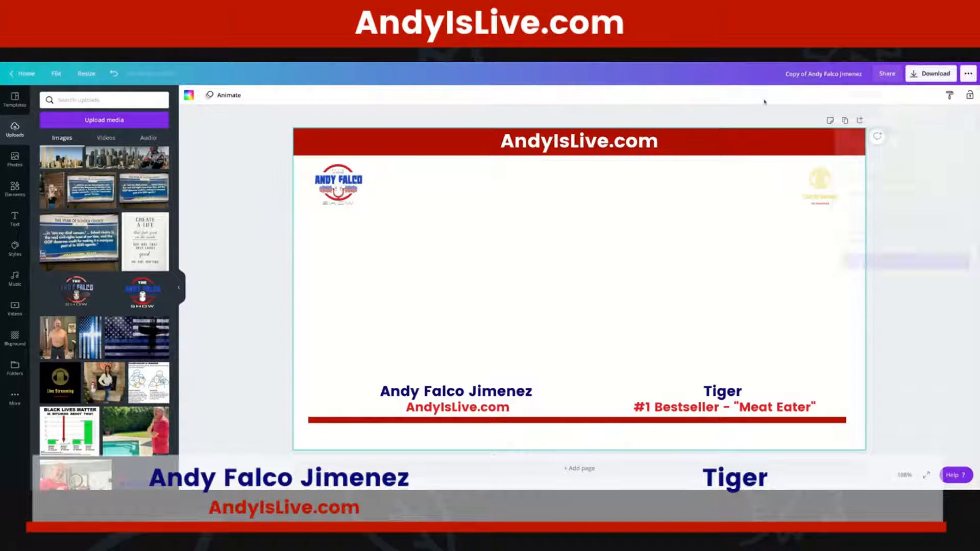